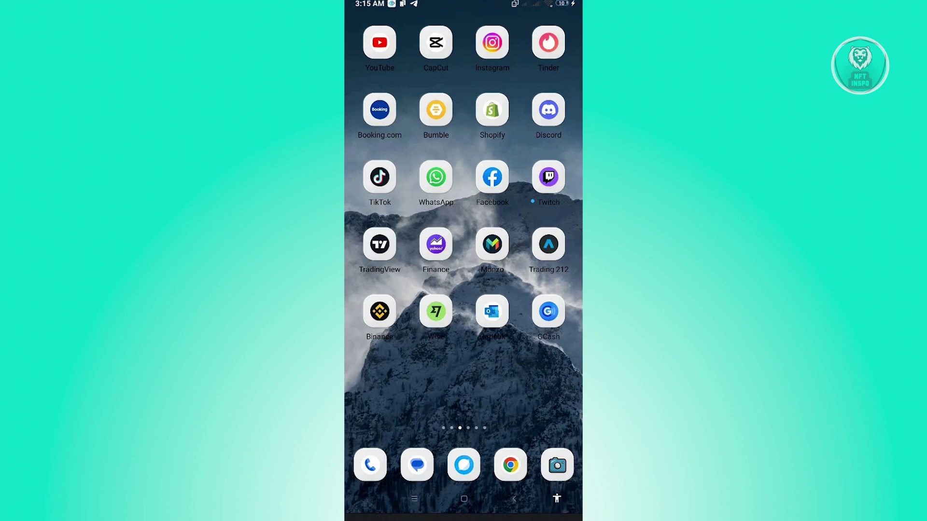
{"action": "scroll", "coordinate": [464, 217], "scroll_direction": "left", "scroll_amount": 1}
{"action": "scroll", "coordinate": [464, 217], "scroll_direction": "left", "scroll_amount": 1}
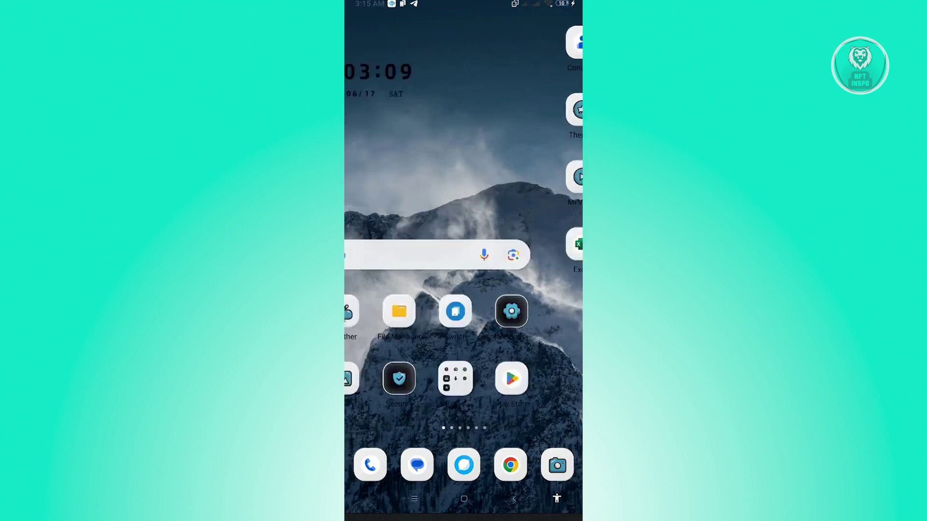
Step: Open Google Play briefly, then return to the first Android home page
{"action": "left_click", "coordinate": [548, 378]}
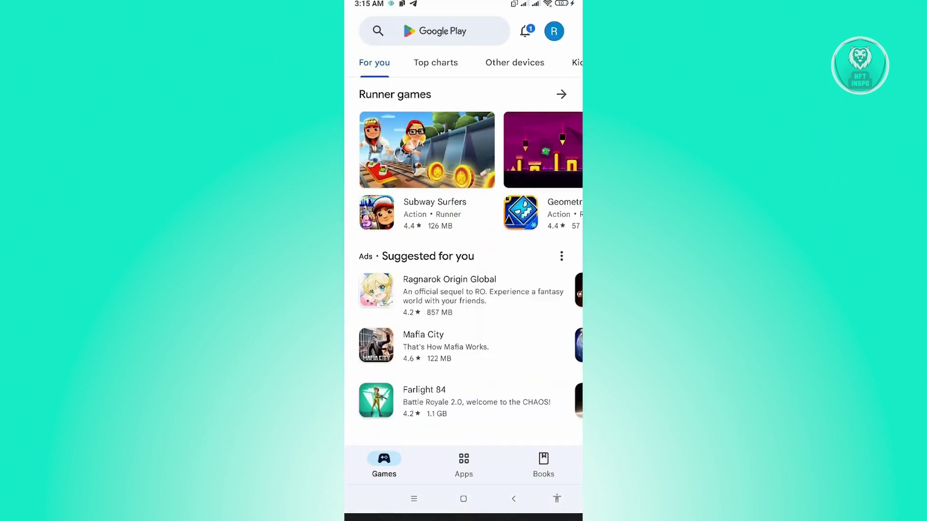
{"action": "left_click", "coordinate": [463, 499]}
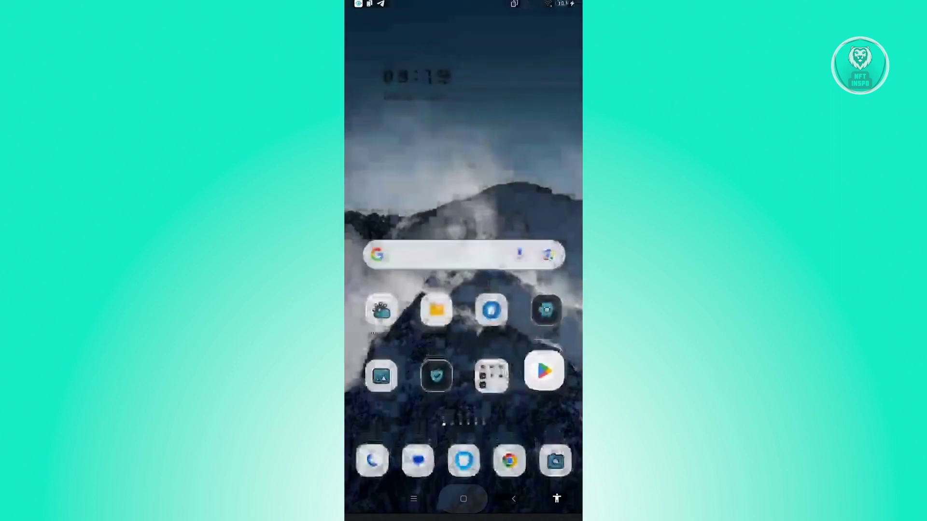
{"action": "scroll", "coordinate": [463, 217], "scroll_direction": "right", "scroll_amount": 1}
{"action": "scroll", "coordinate": [464, 218], "scroll_direction": "right", "scroll_amount": 1}
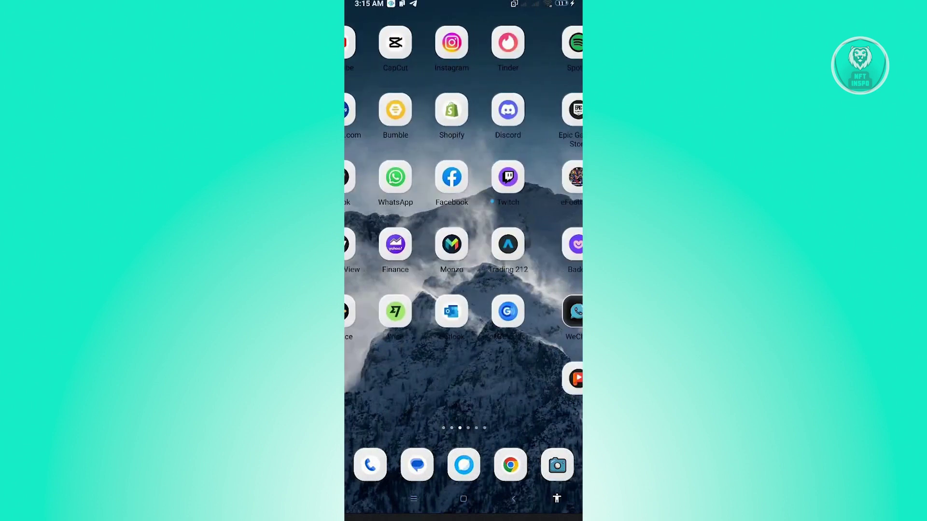
Step: Launch Discord and open the server's #general channel
{"action": "left_click", "coordinate": [553, 109]}
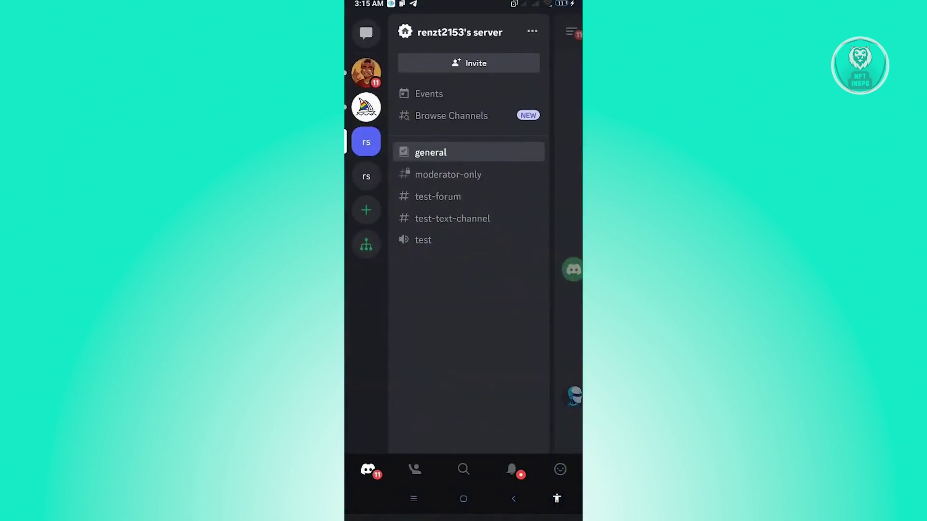
{"action": "left_click", "coordinate": [413, 152]}
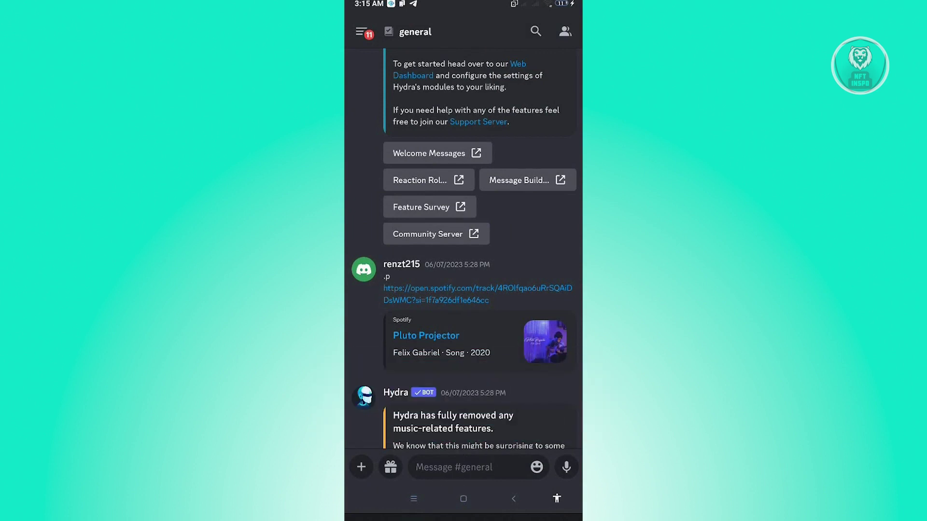
Step: Open your own profile sheet and choose Copy User ID, showing the 'Copied ID' notice
{"action": "left_click", "coordinate": [363, 269]}
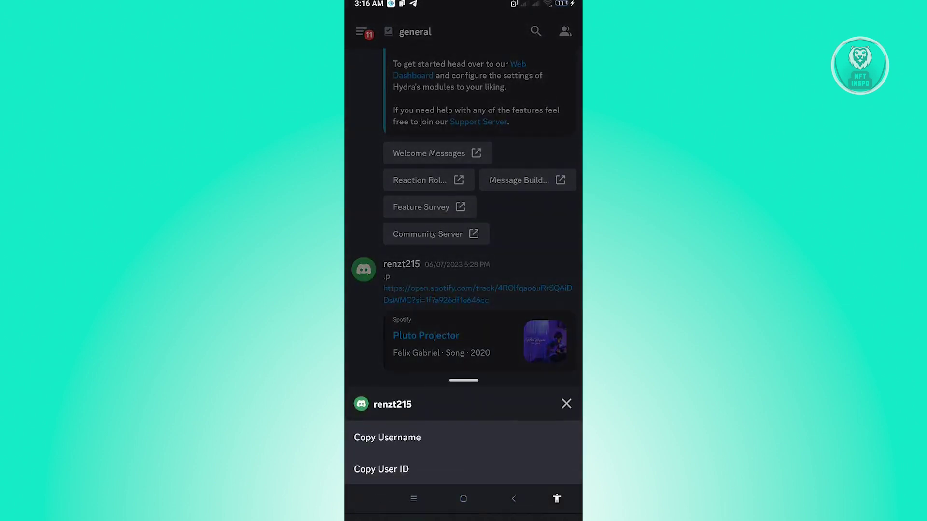
{"action": "left_click", "coordinate": [381, 469]}
{"action": "left_click", "coordinate": [363, 269]}
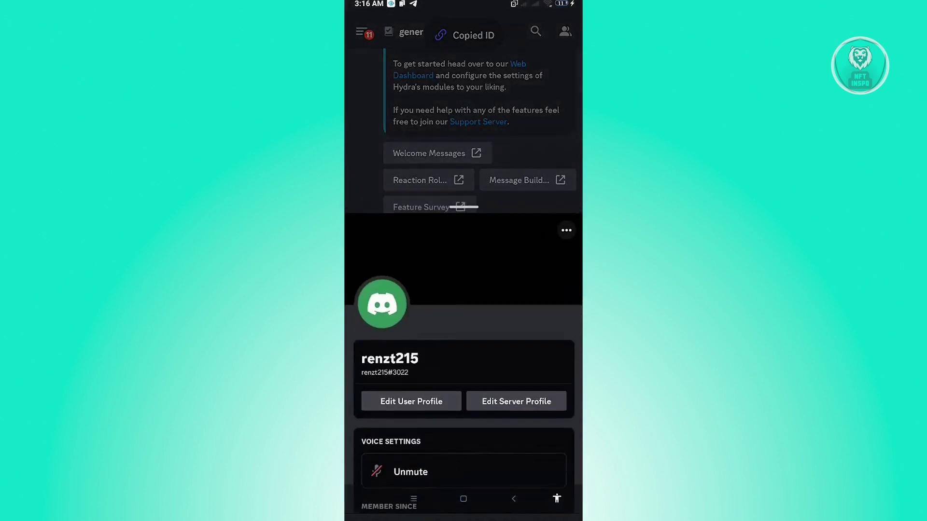